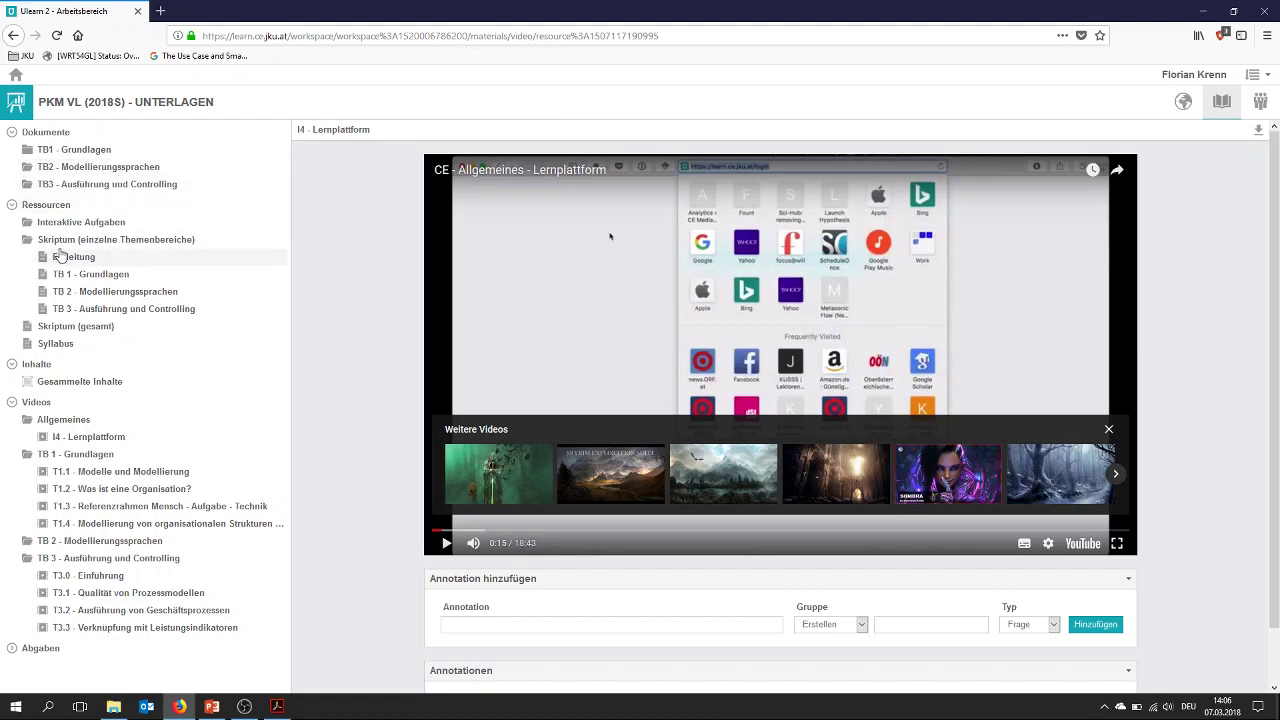
Step: Open the TB 1 - Grundlagen script with Adobe Acrobat Reader DC, browse to Thema 1.1, and leave full-screen view
left_click(97, 280)
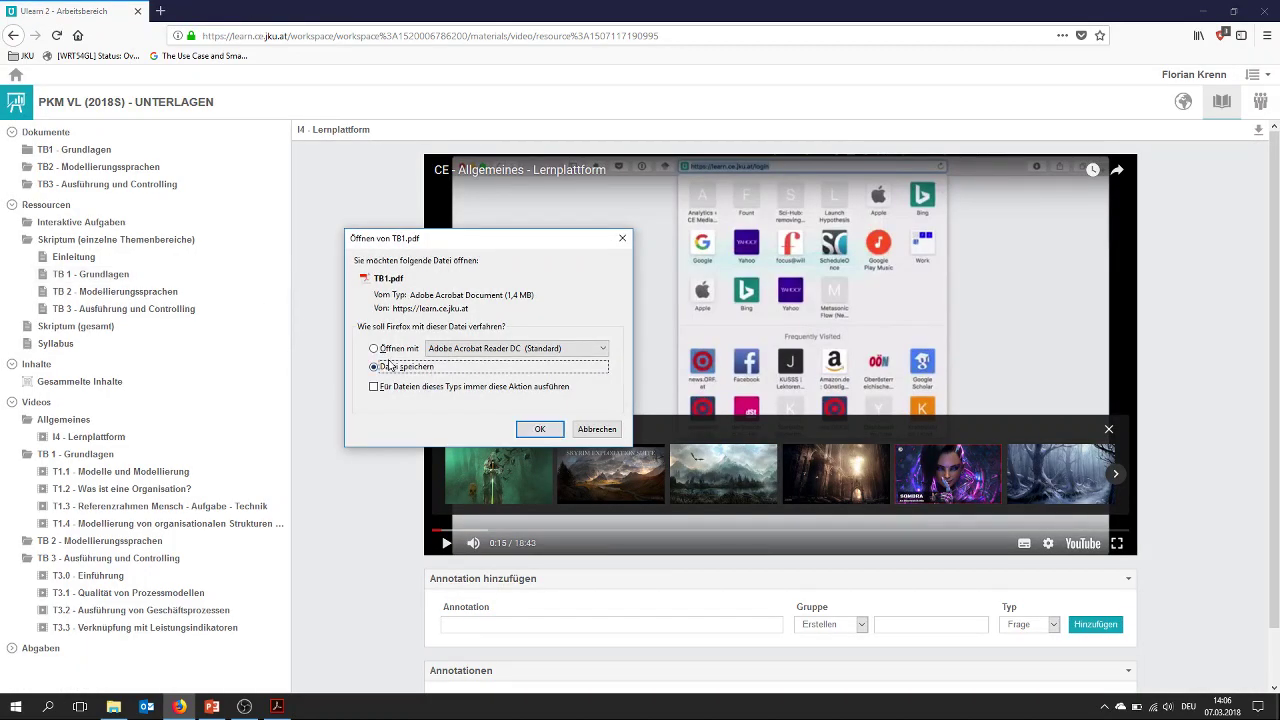
left_click(386, 351)
left_click(532, 431)
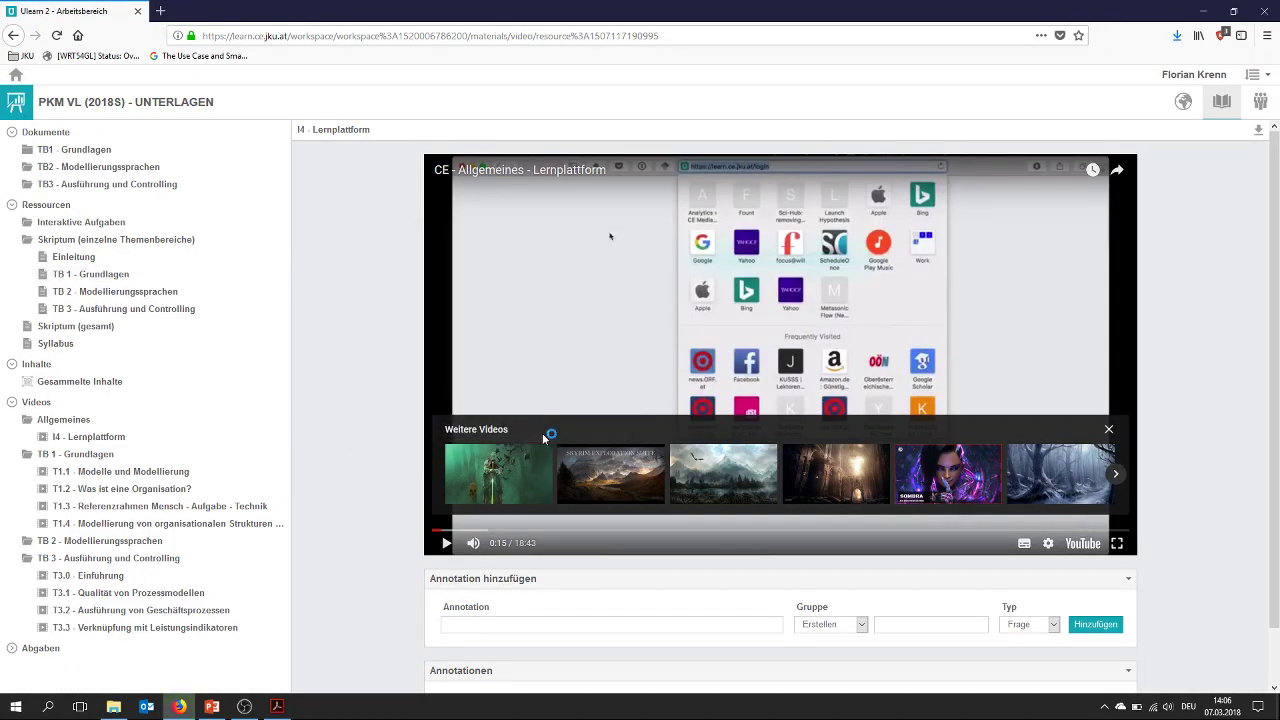
scroll(541, 433, "down", 5)
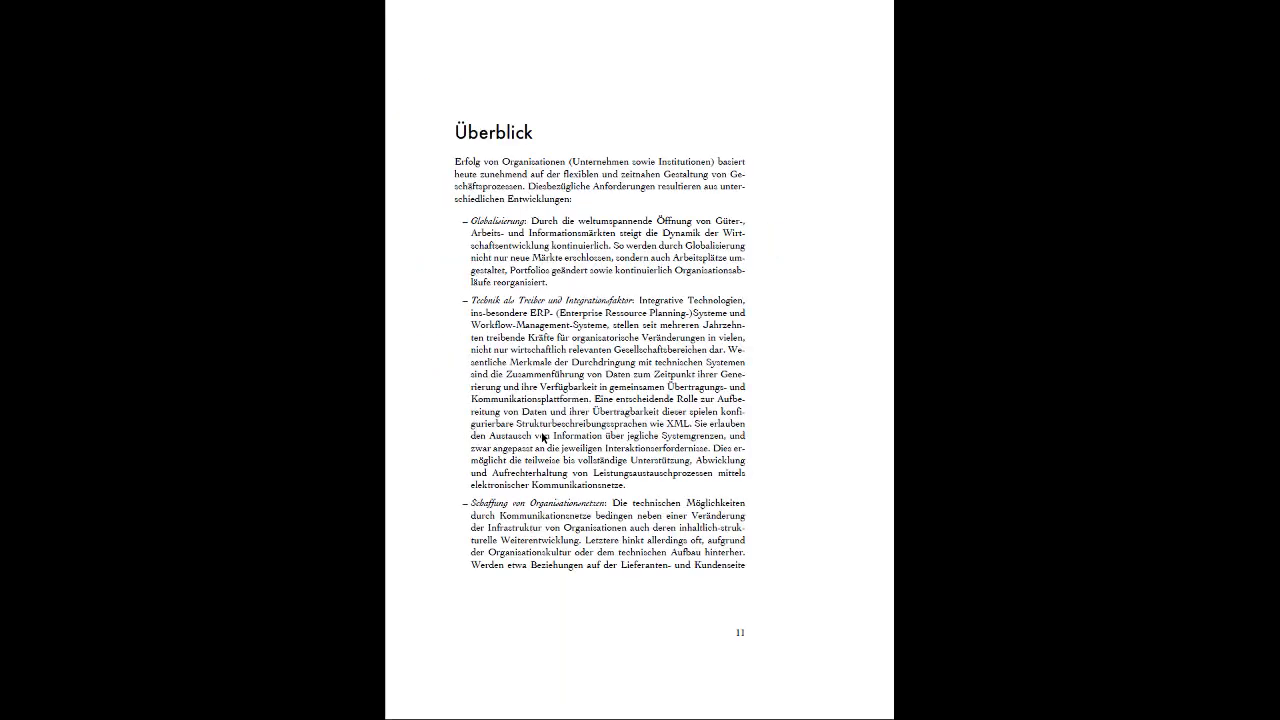
scroll(542, 437, "up", 1)
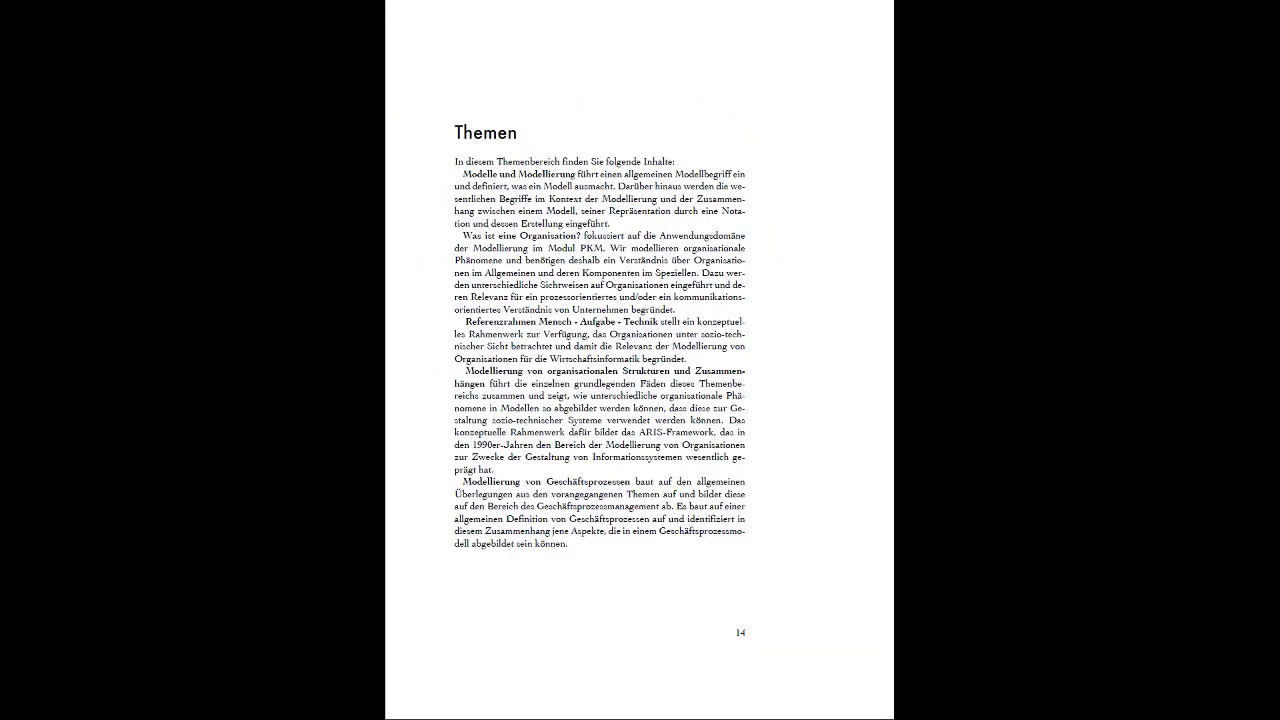
scroll(640, 360, "down", 2)
key("Escape")
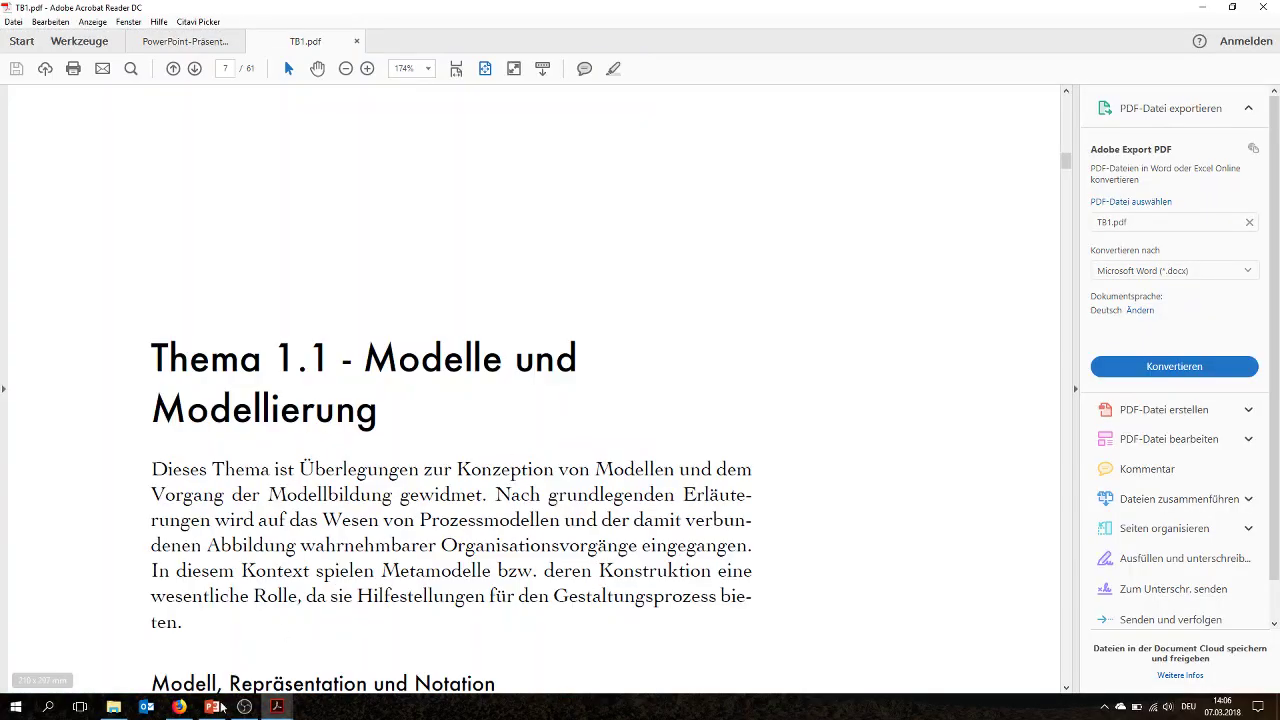
Step: Switch back to Firefox and examine the annotation entry and filter fields below the I4 - Lernplattform video
left_click(178, 706)
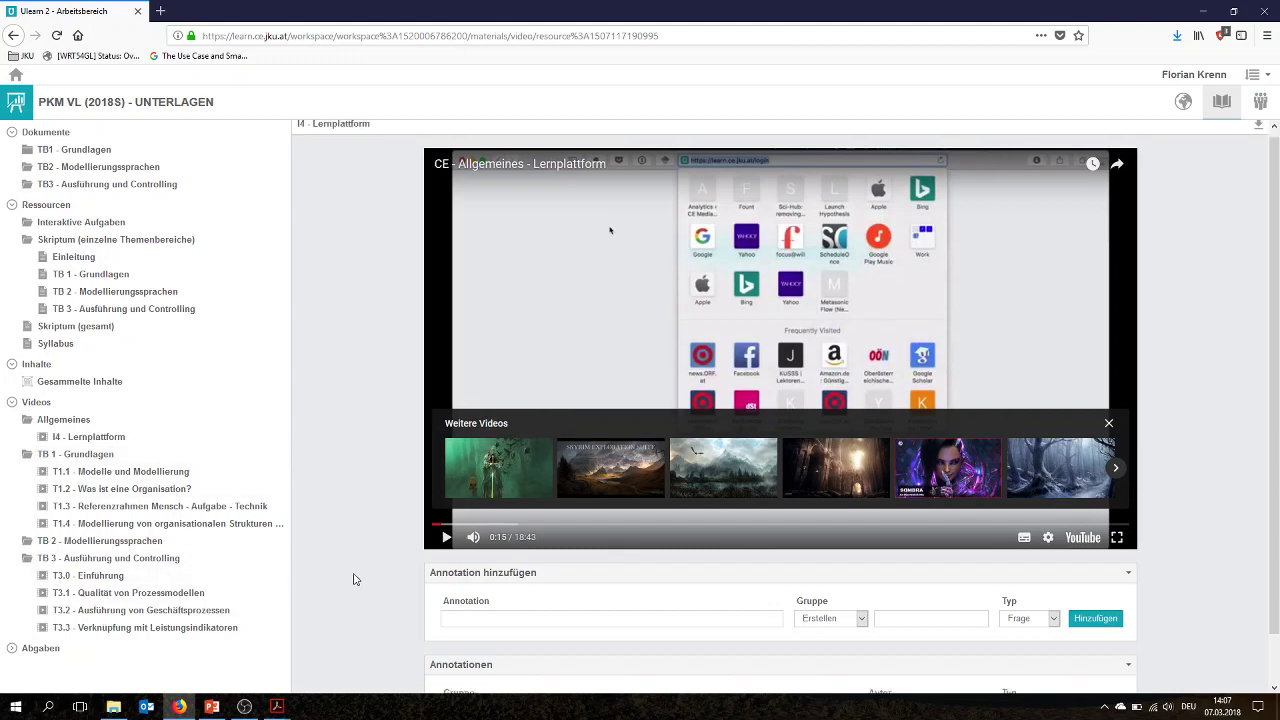
scroll(352, 576, "down", 1)
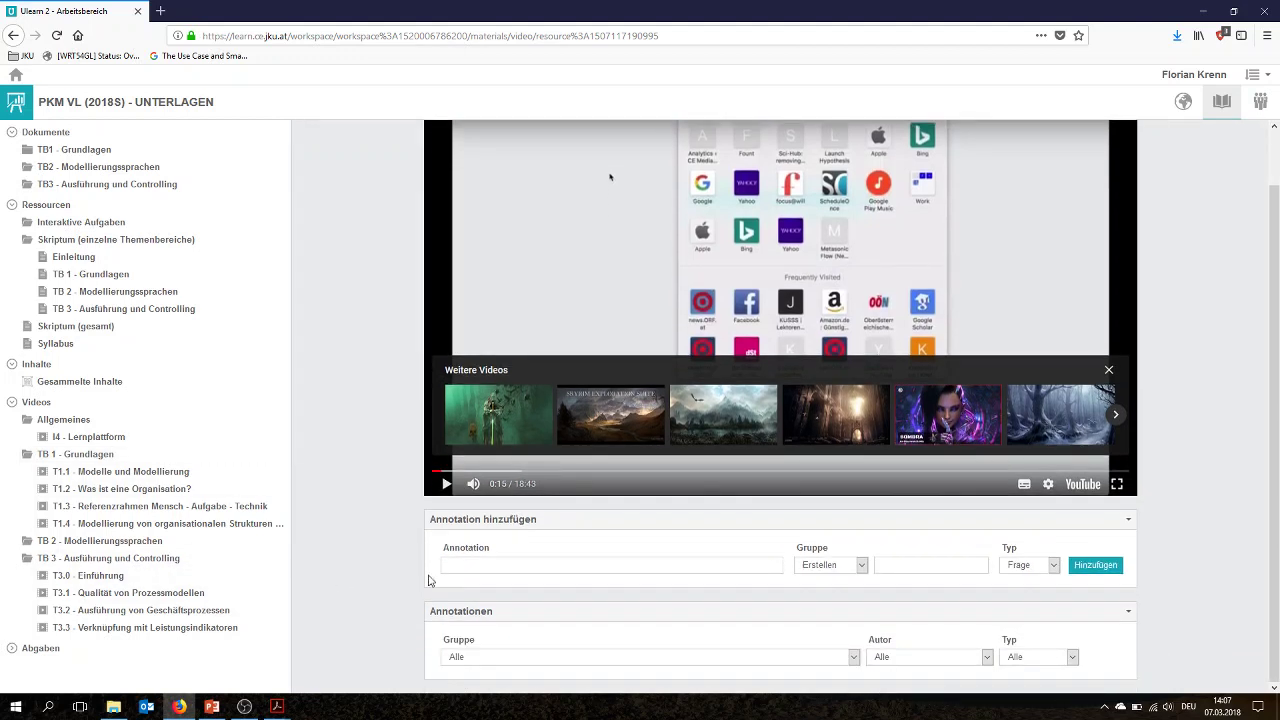
left_click(690, 566)
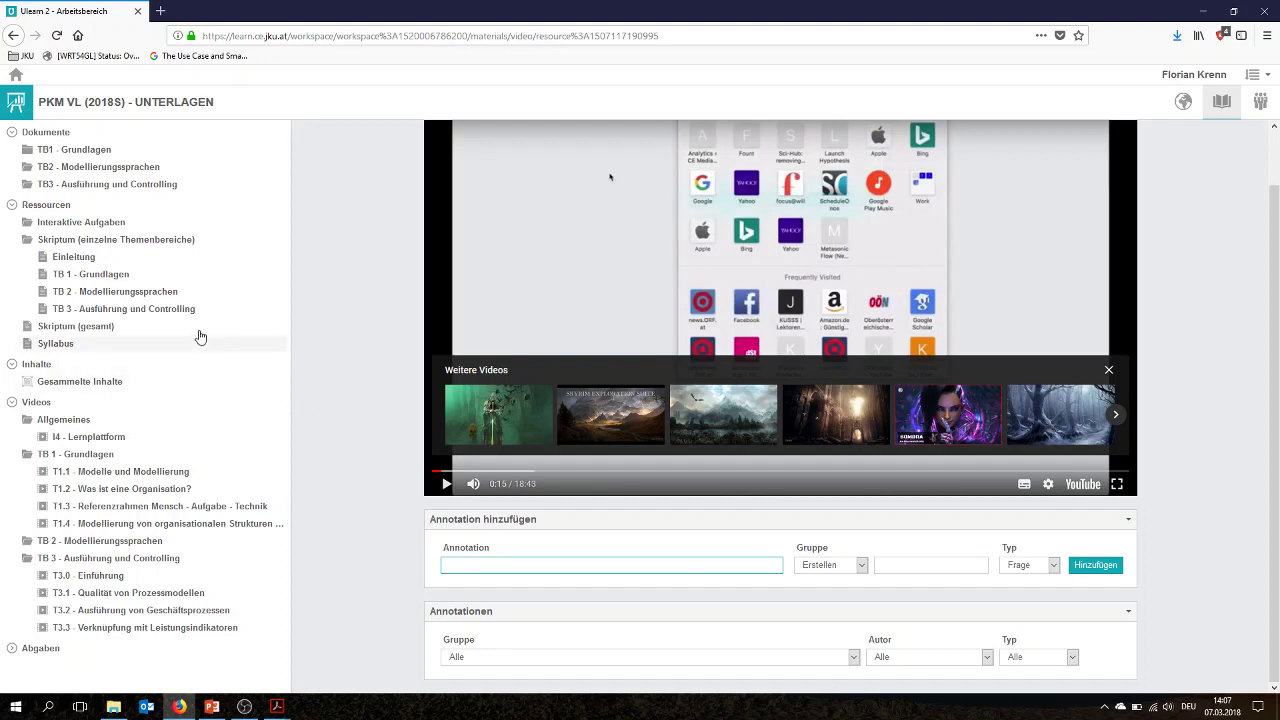
Step: Collapse the Dokumente, Ressourcen and Videos sections and show the Abgaben page
left_click(12, 134)
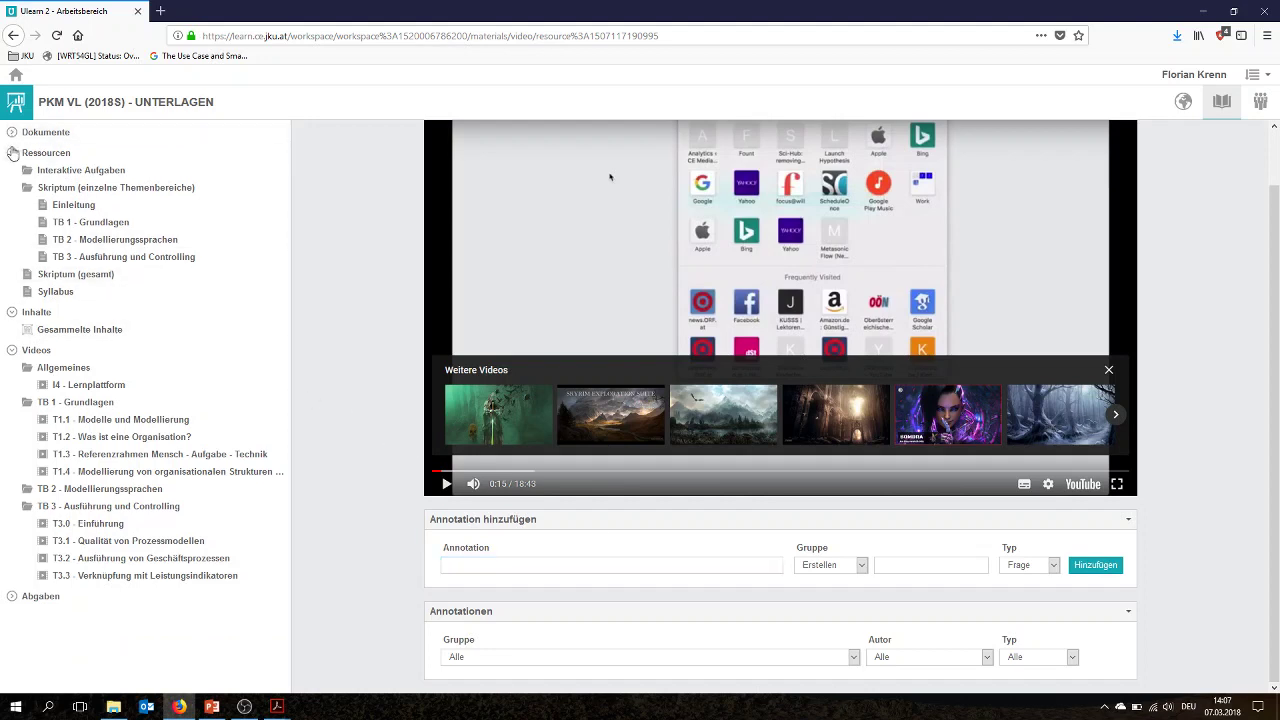
left_click(12, 152)
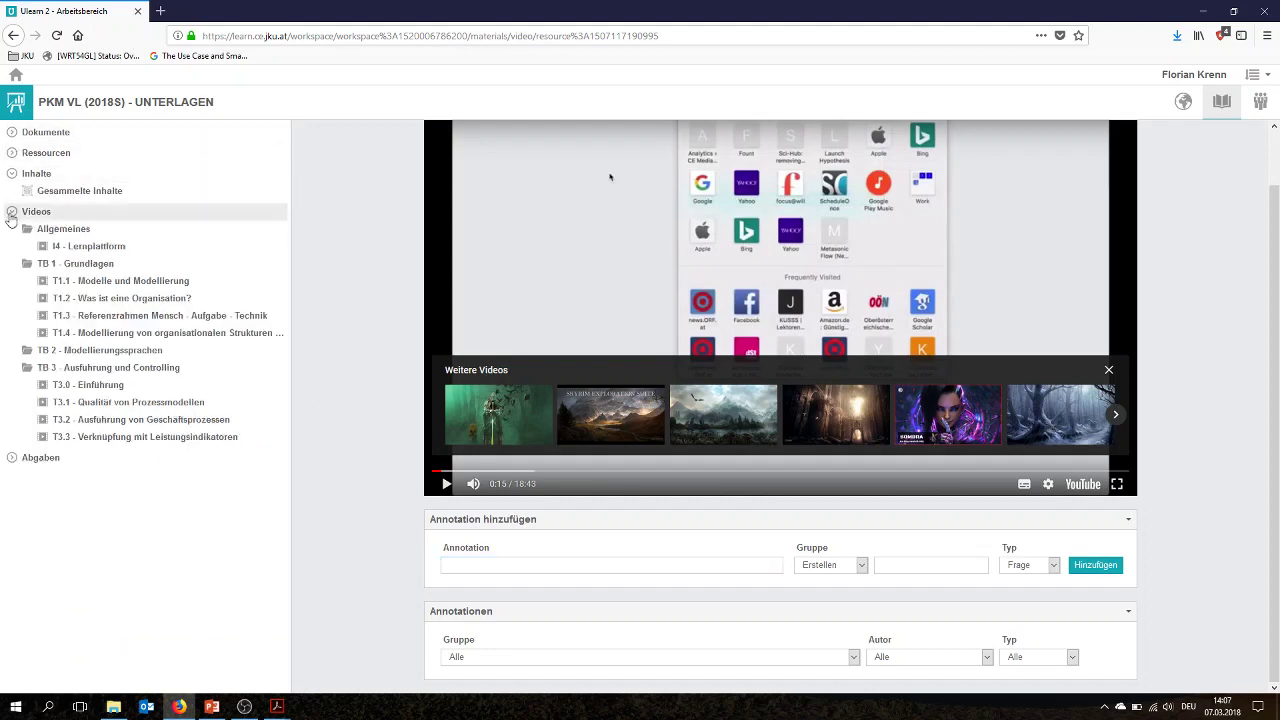
left_click(12, 212)
left_click(32, 233)
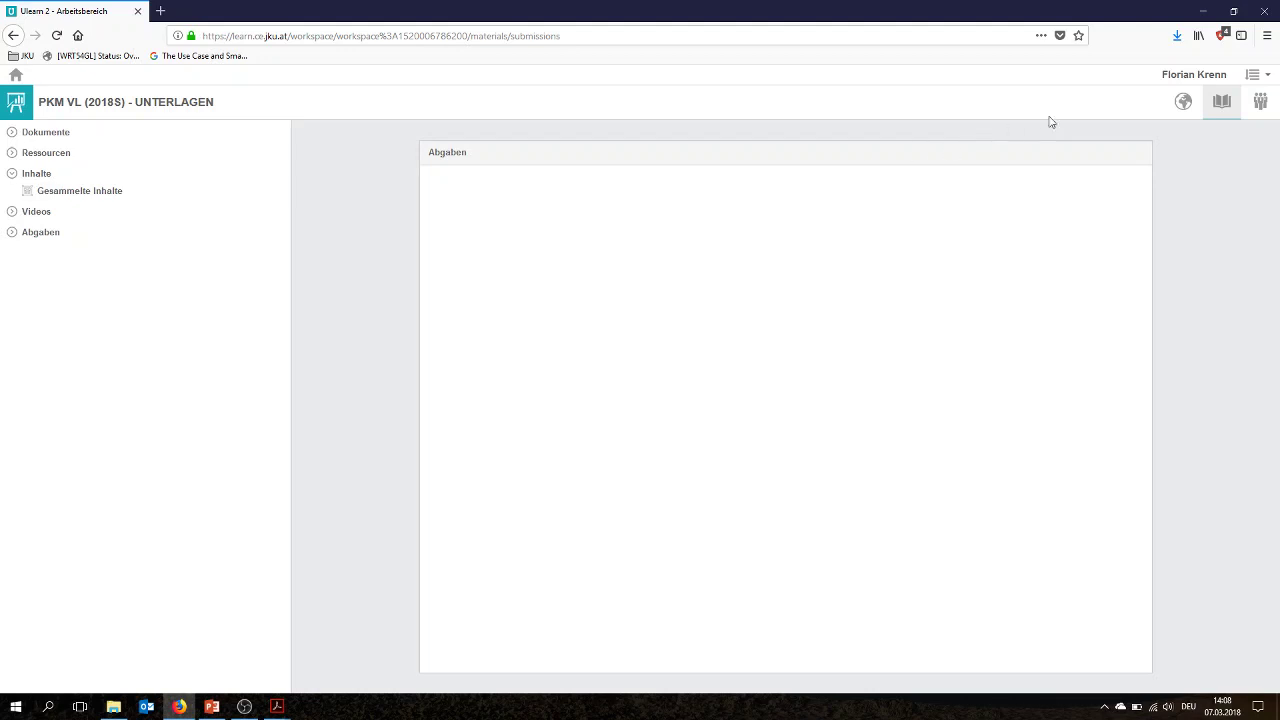
Step: Create an interaction named "Test" in the course's Interaktionen area, leaving Geschlossen and Öffentlich unselected
left_click(1260, 104)
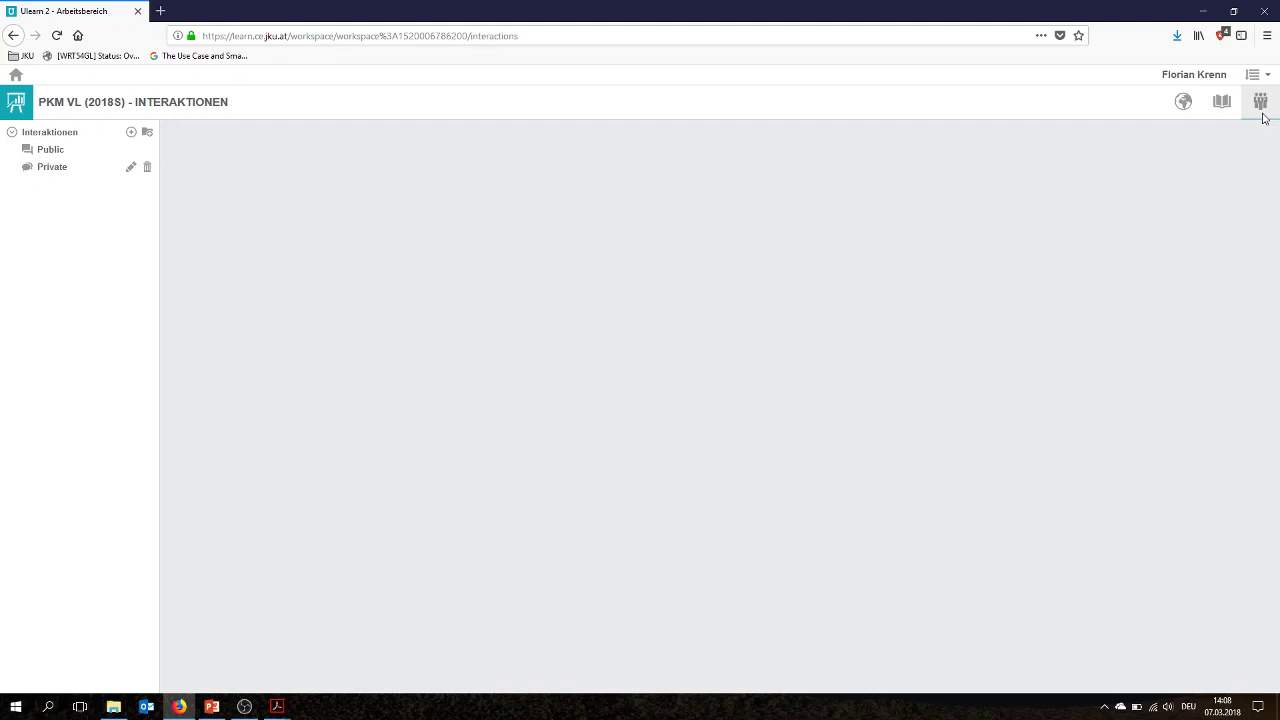
left_click(131, 134)
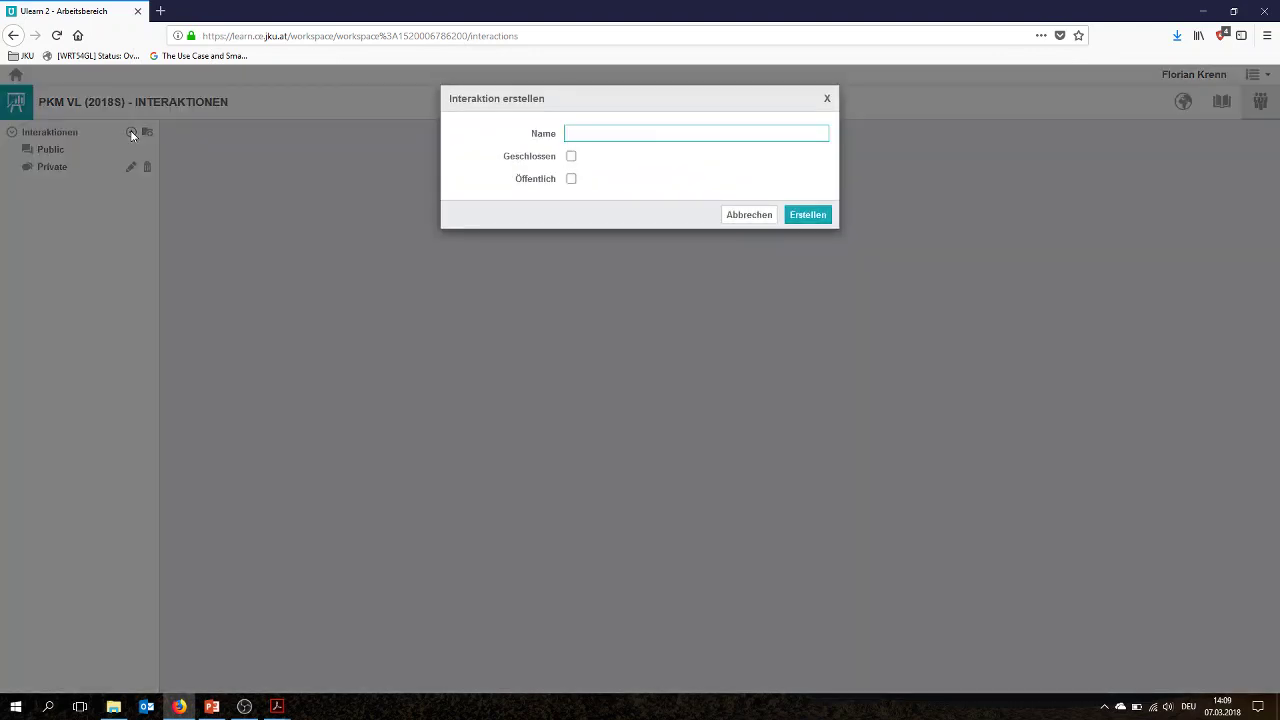
type("Test")
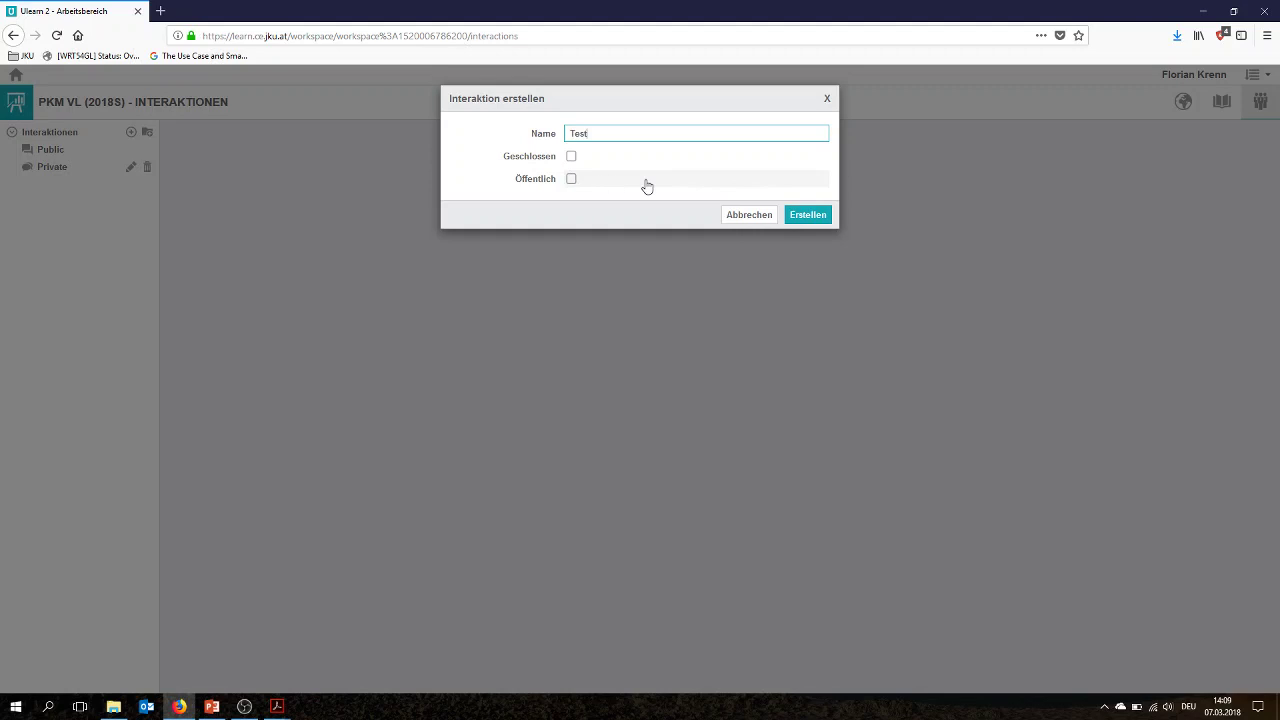
left_click(809, 216)
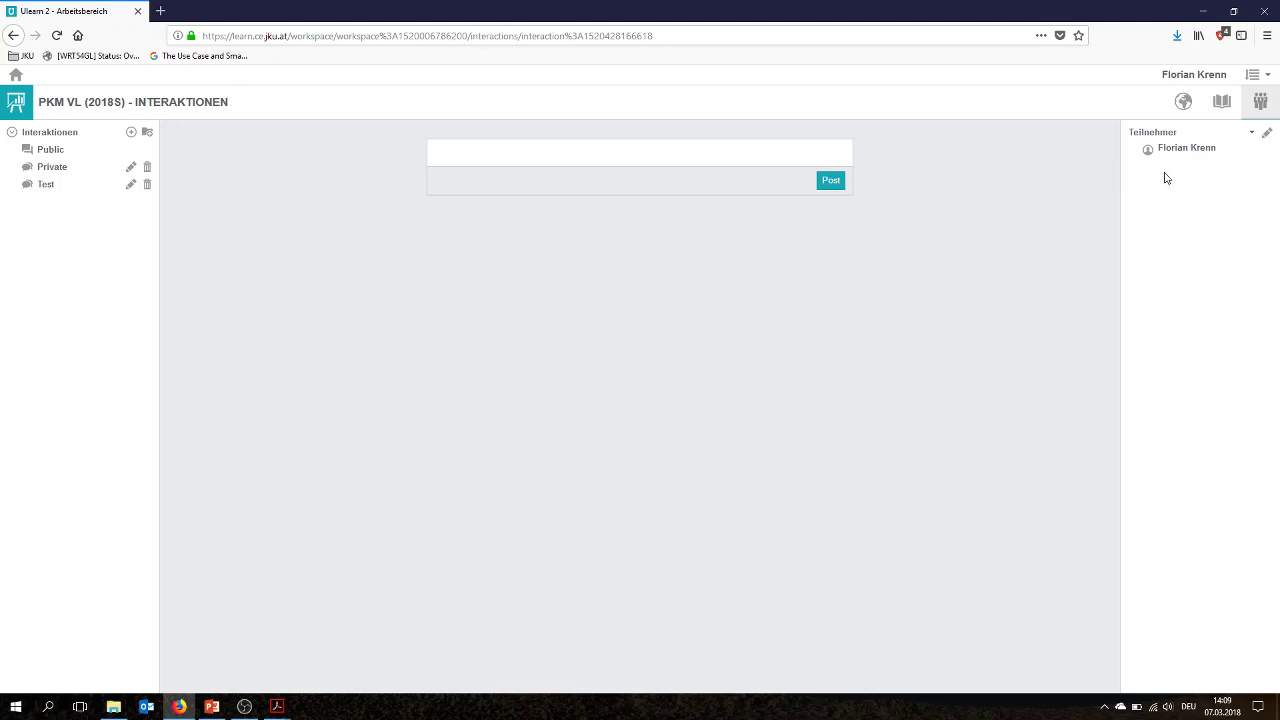
Step: Add the first listed person to the Test interaction as Teilnehmer and save the participant list
left_click(1268, 134)
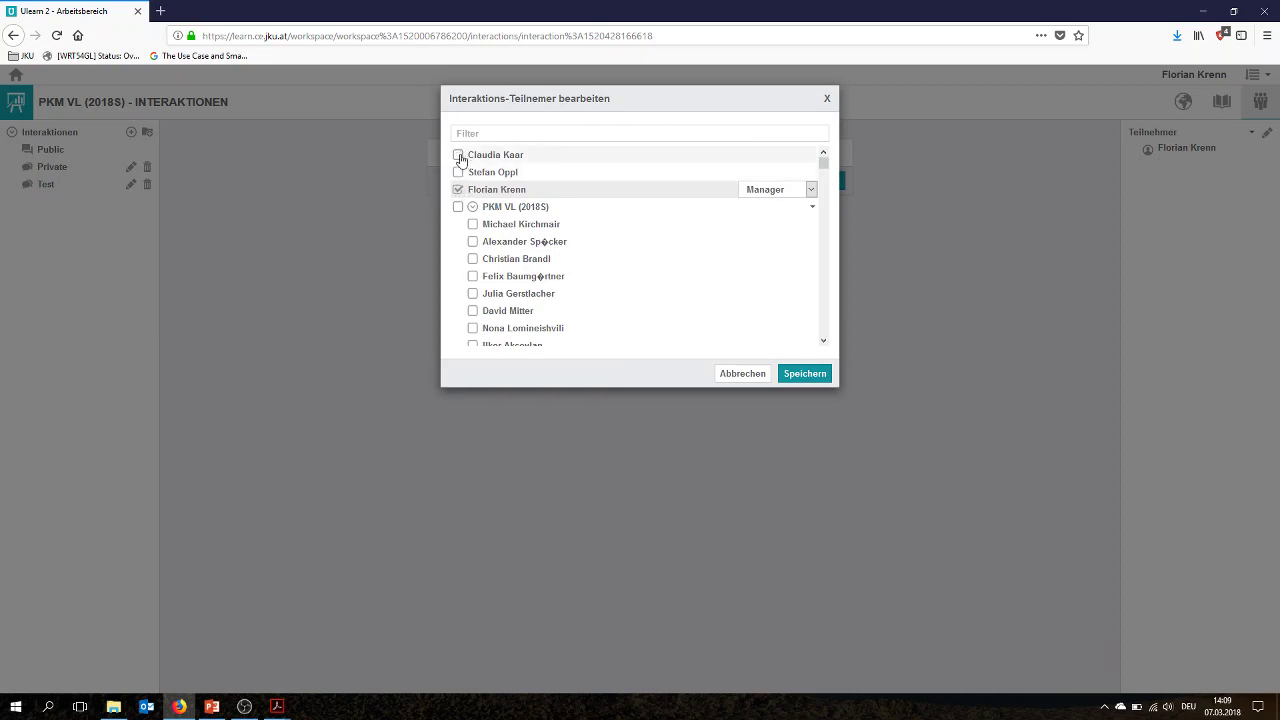
scroll(520, 260, "down", 6)
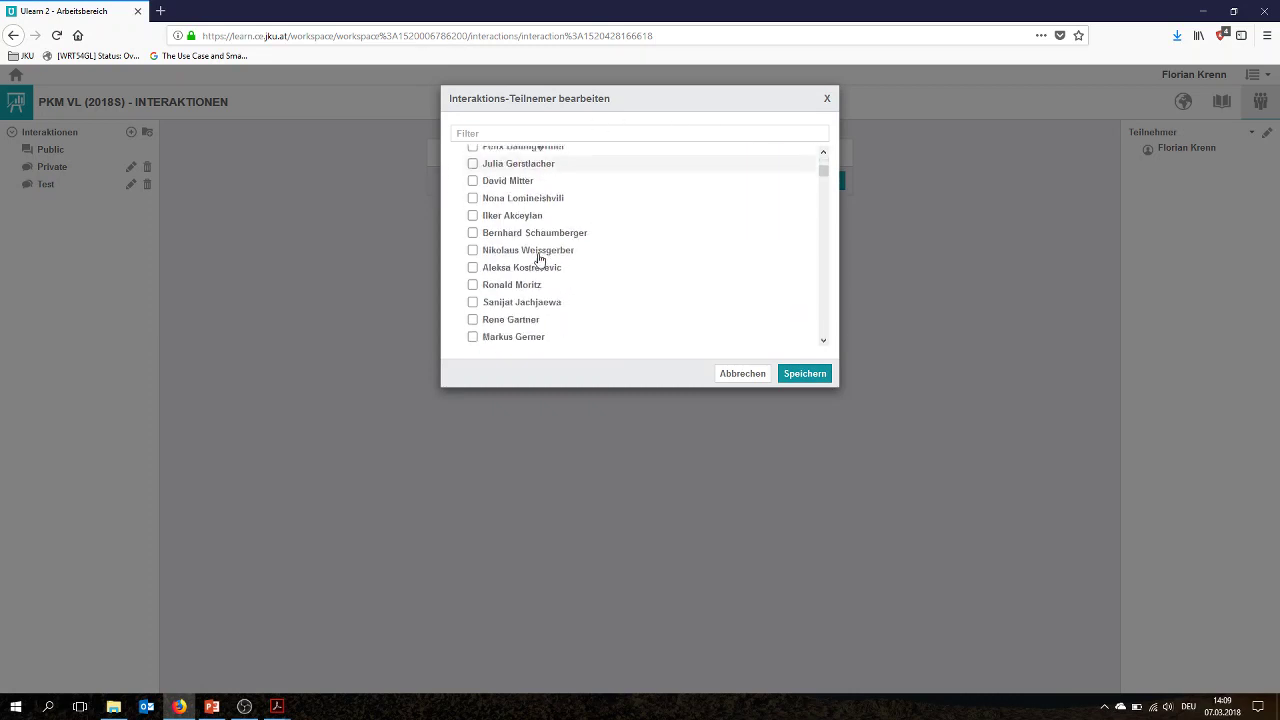
scroll(538, 259, "down", 4)
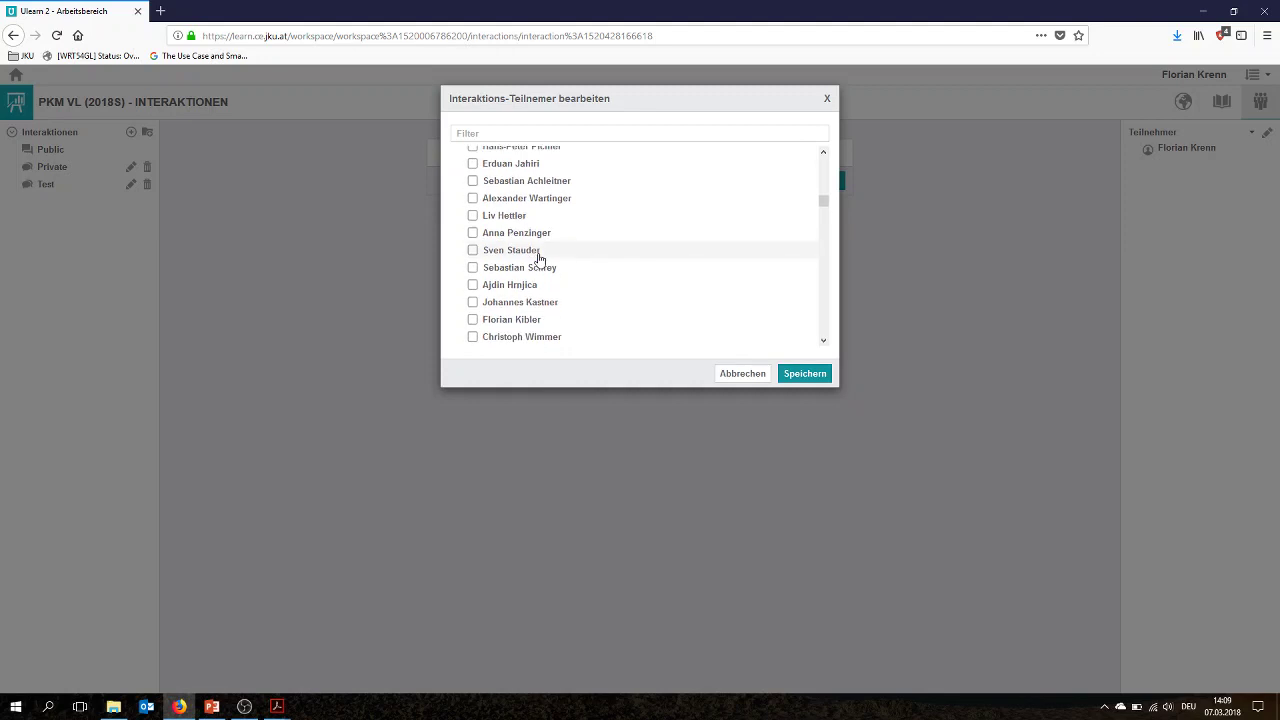
scroll(538, 259, "up", 10)
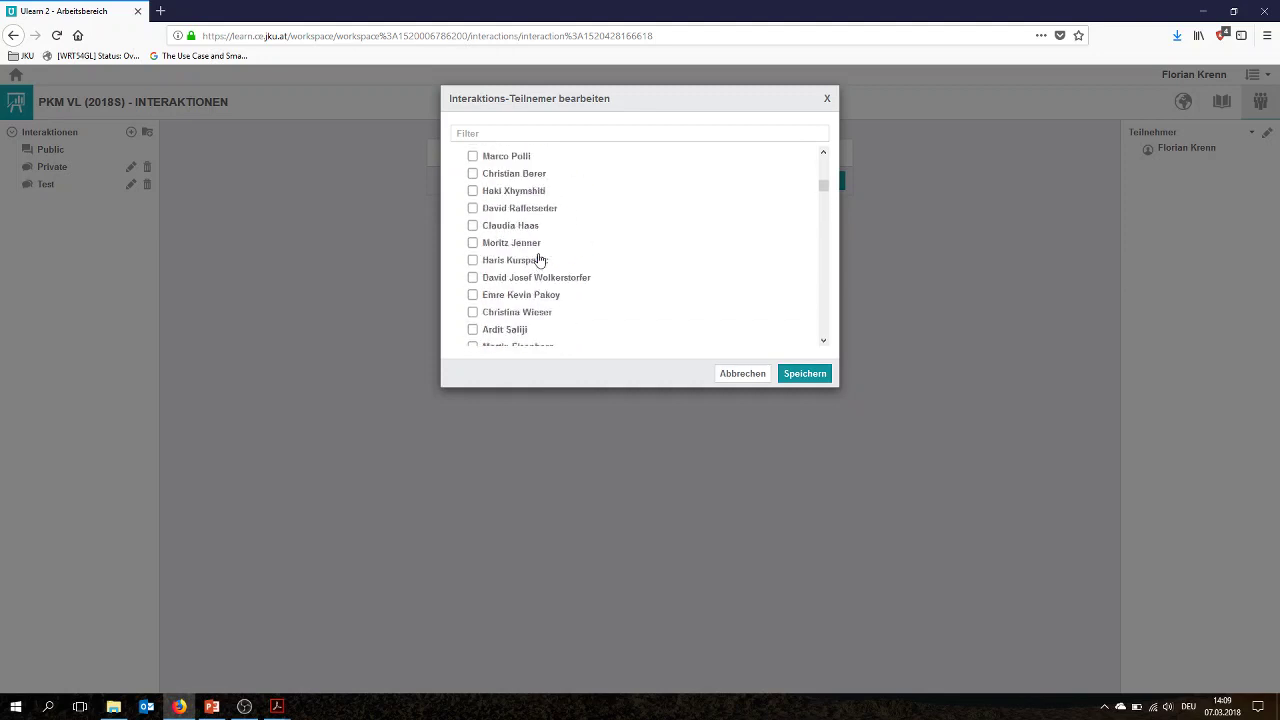
left_click(458, 156)
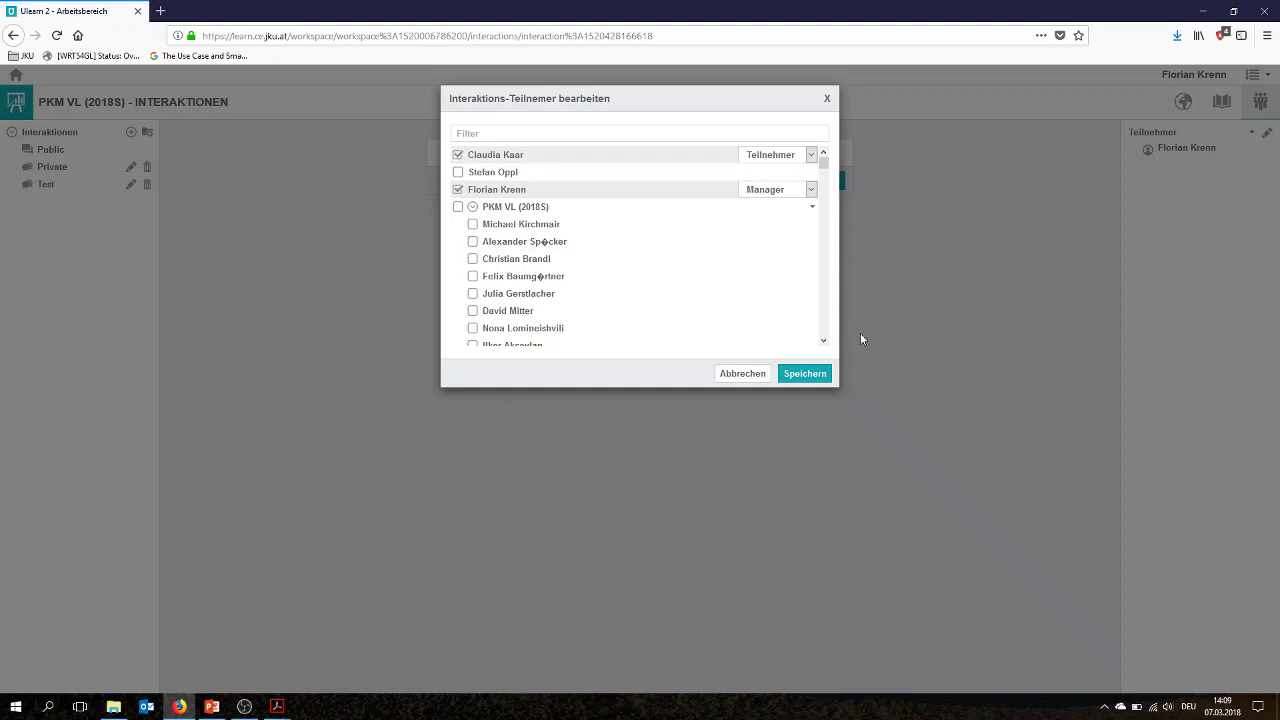
left_click(800, 374)
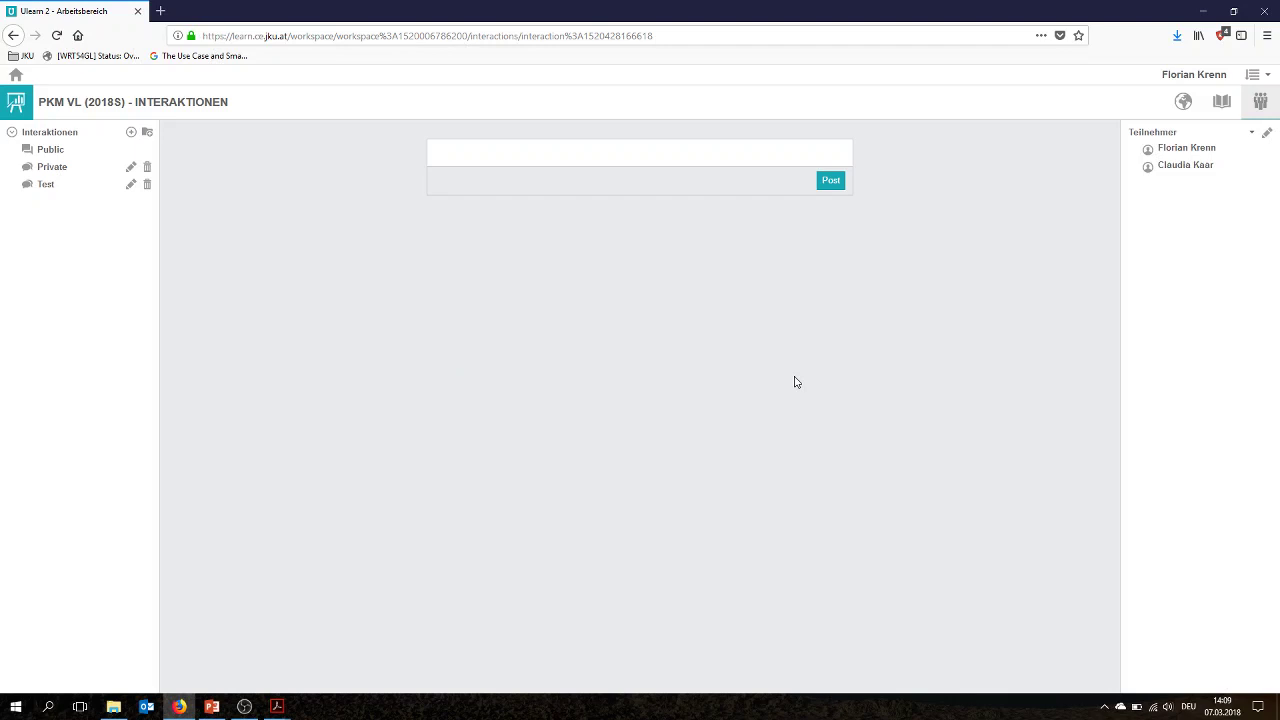
Step: Post the message "Wie geht das?" in the Test interaction
left_click(533, 152)
type("Wie geht das?")
left_click(826, 187)
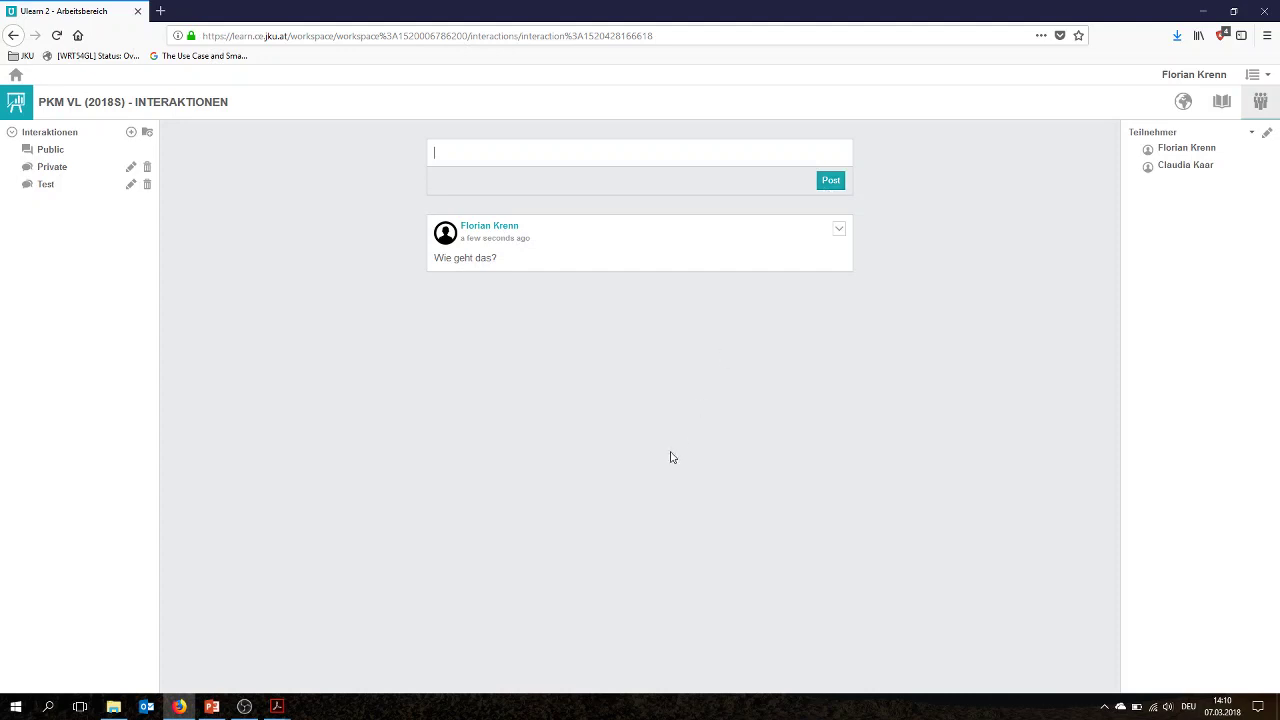
Step: Switch to the PowerPoint-Präsentation PDF in Acrobat Reader, show it full screen, and advance to the Modus - VO slide
mouse_move(275, 712)
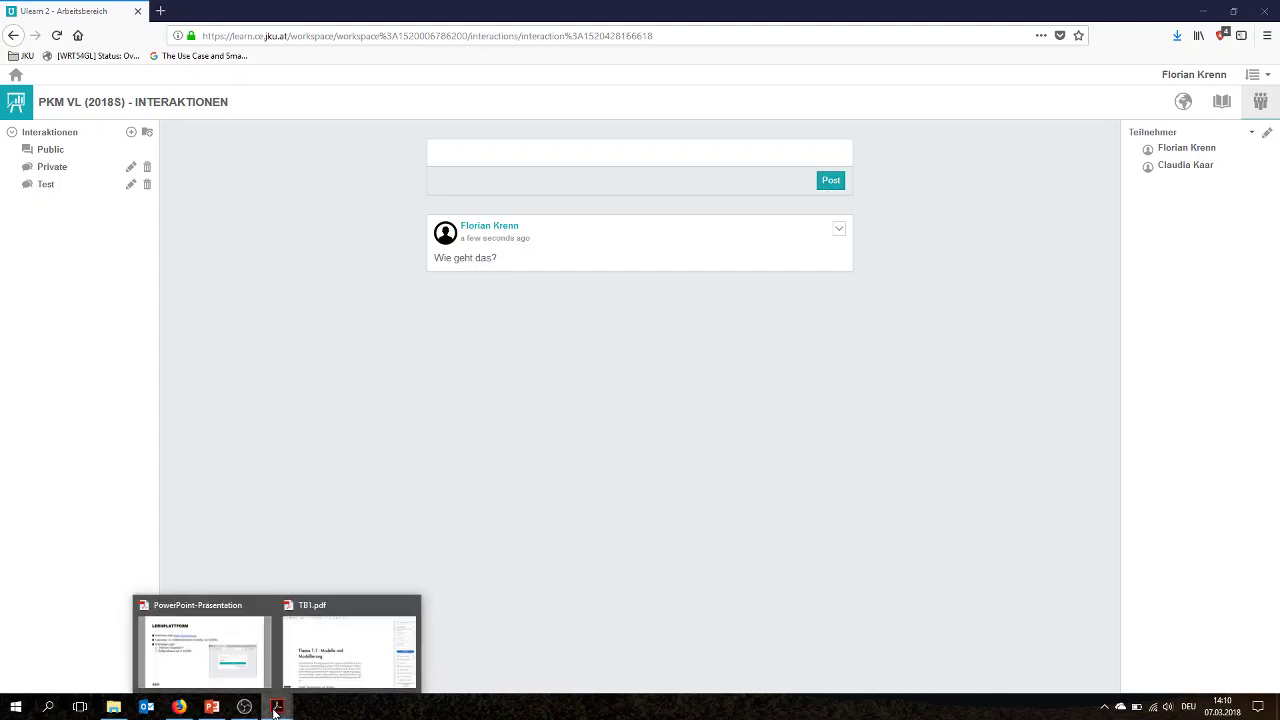
left_click(219, 654)
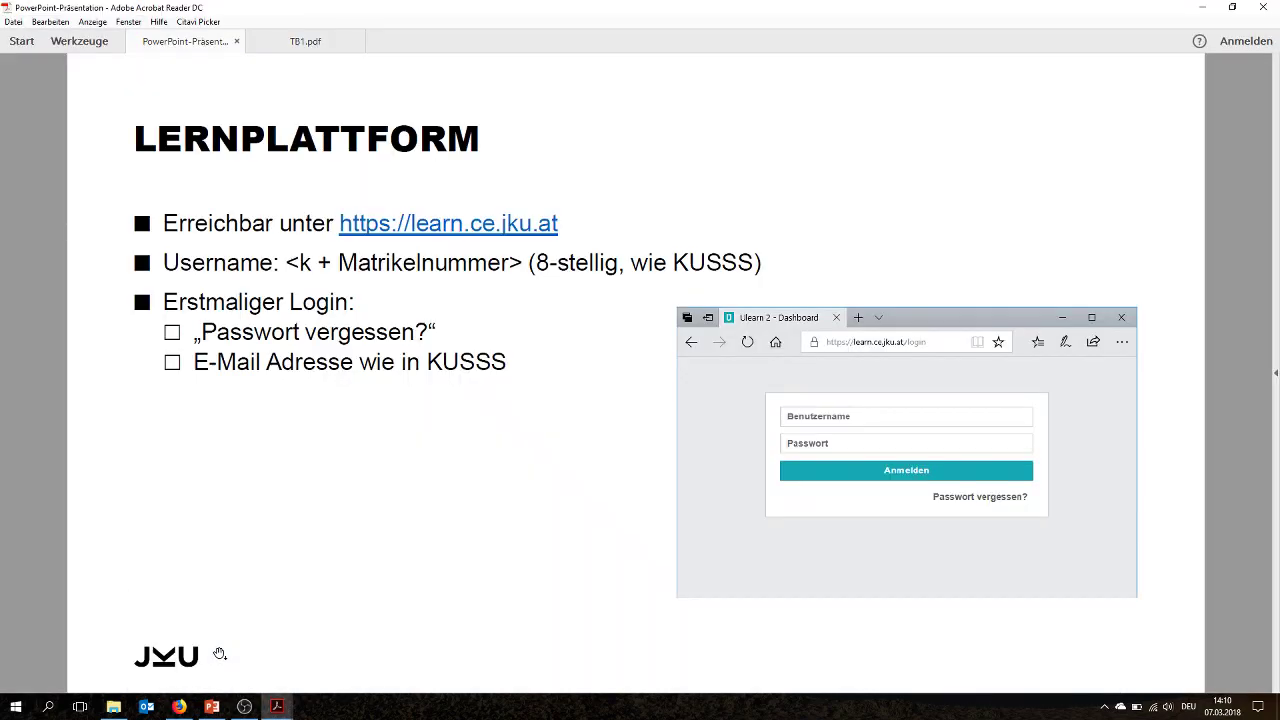
key("ctrl+l")
key("Right")
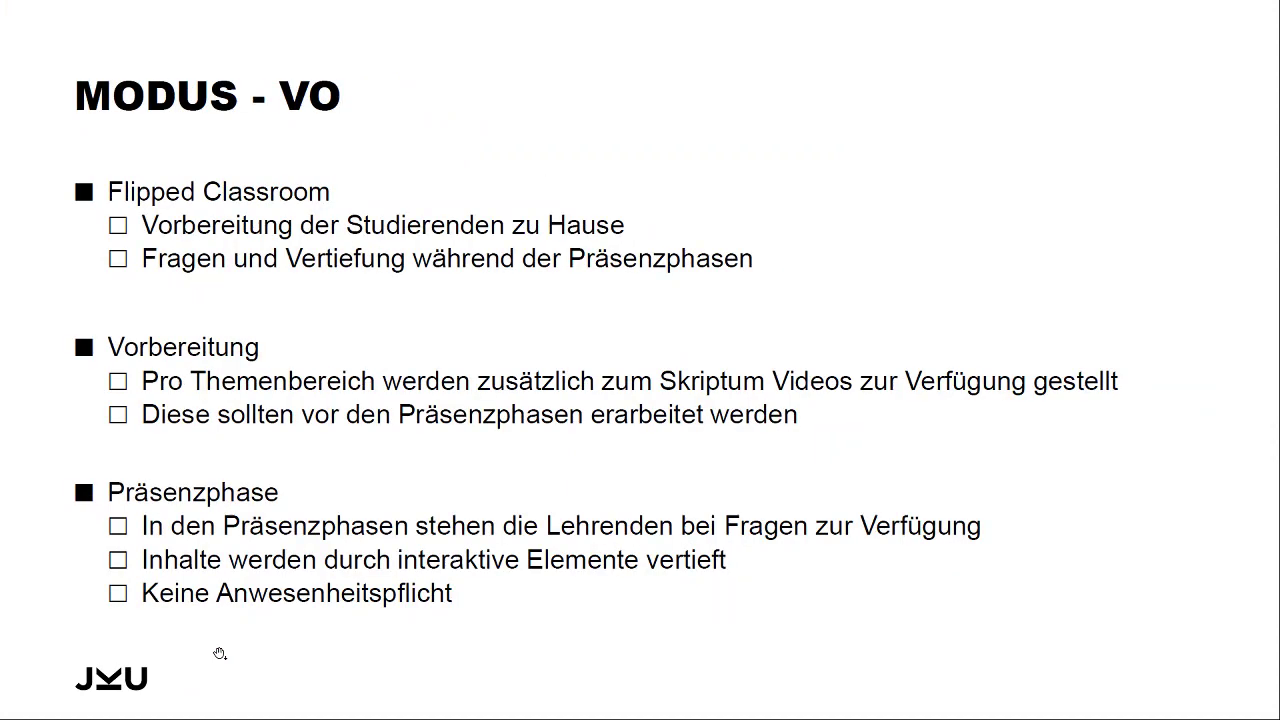